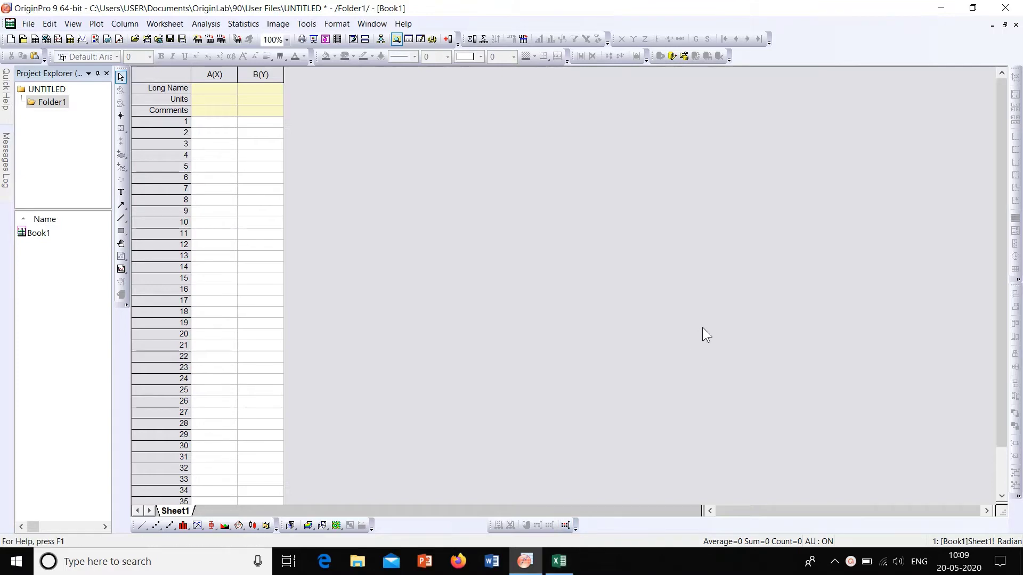
Step: Copy the Conc., Size and SD columns (B–D) from the Excel workbook
click(559, 561)
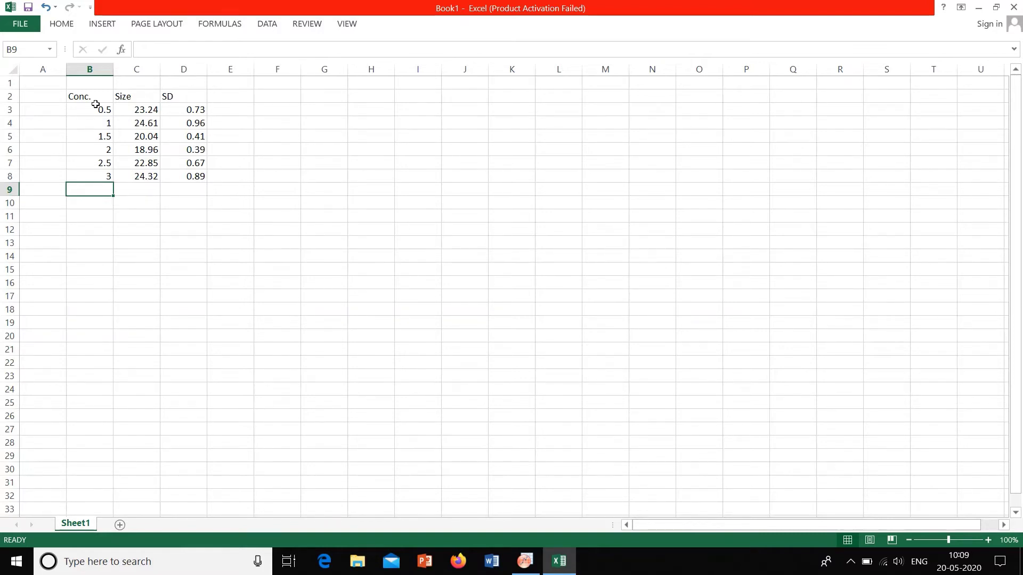
drag(91, 69, 203, 79)
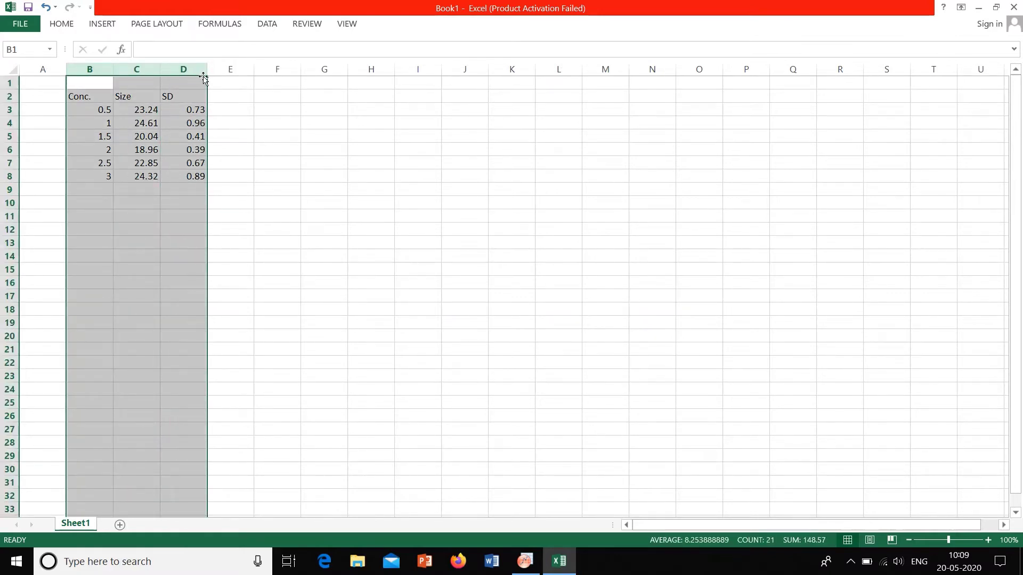
key(ctrl+c)
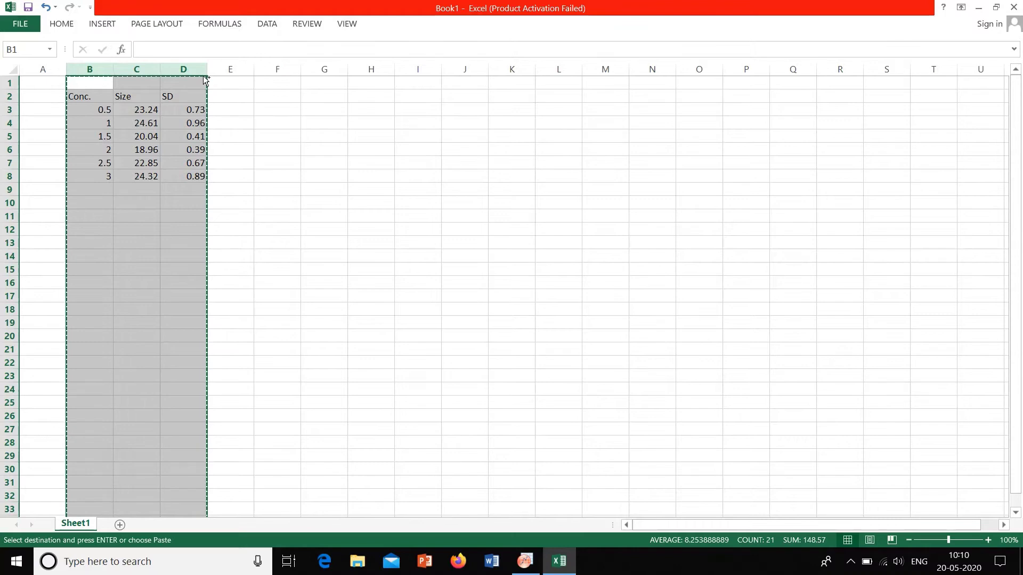
Step: Add a third column to Book1 and paste the Excel data starting at cell A1
click(525, 561)
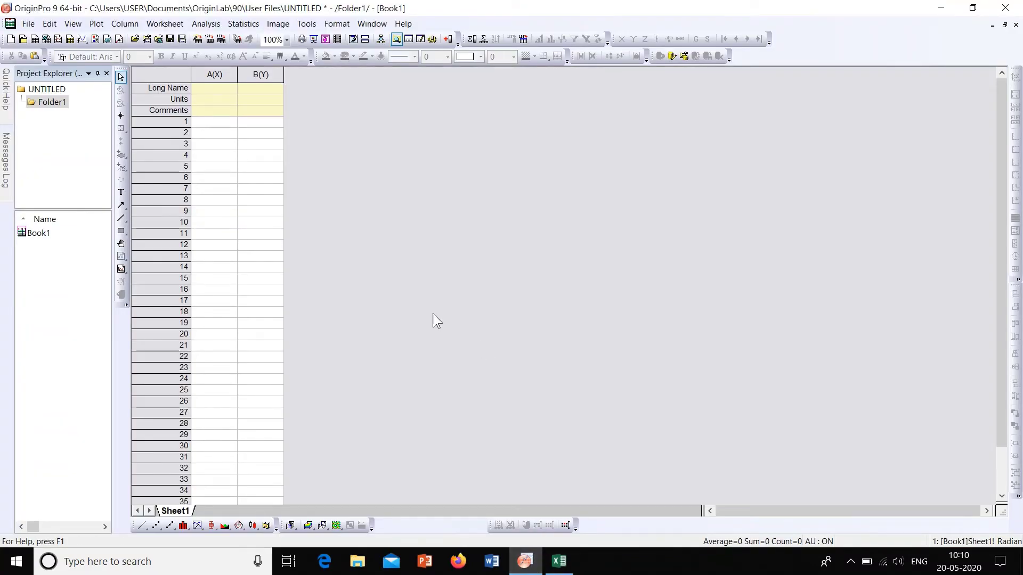
click(447, 40)
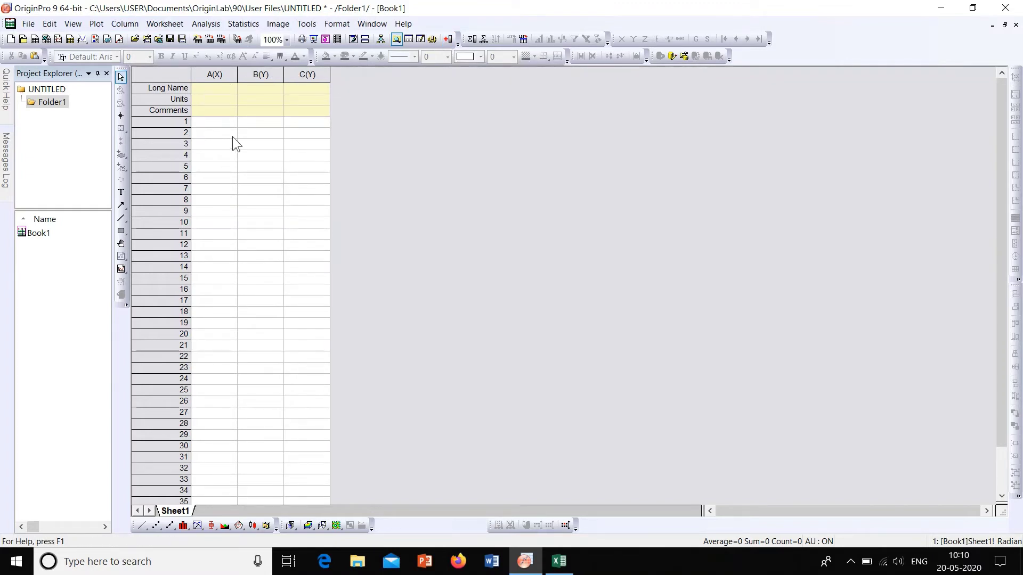
click(224, 124)
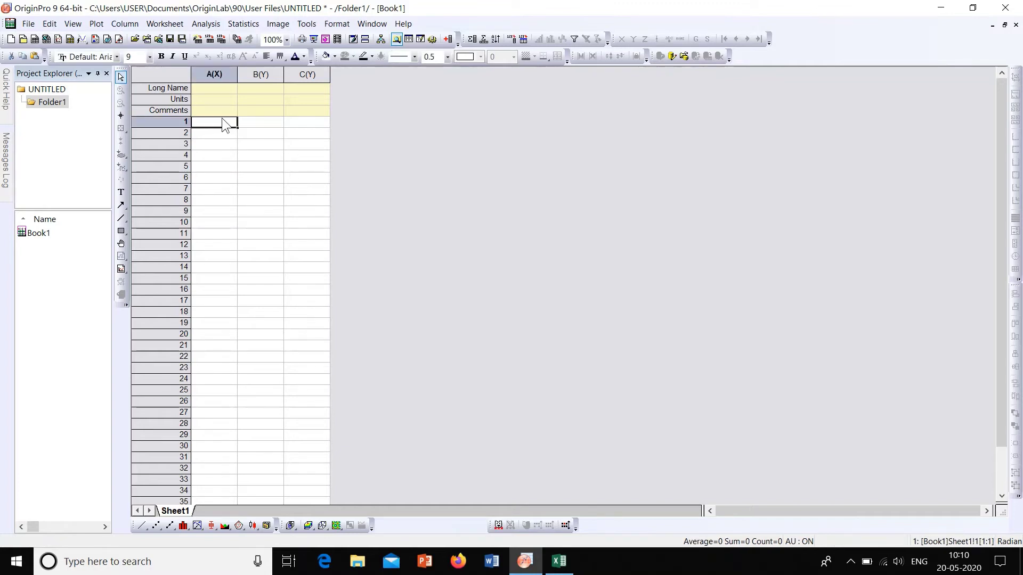
key(ctrl+v)
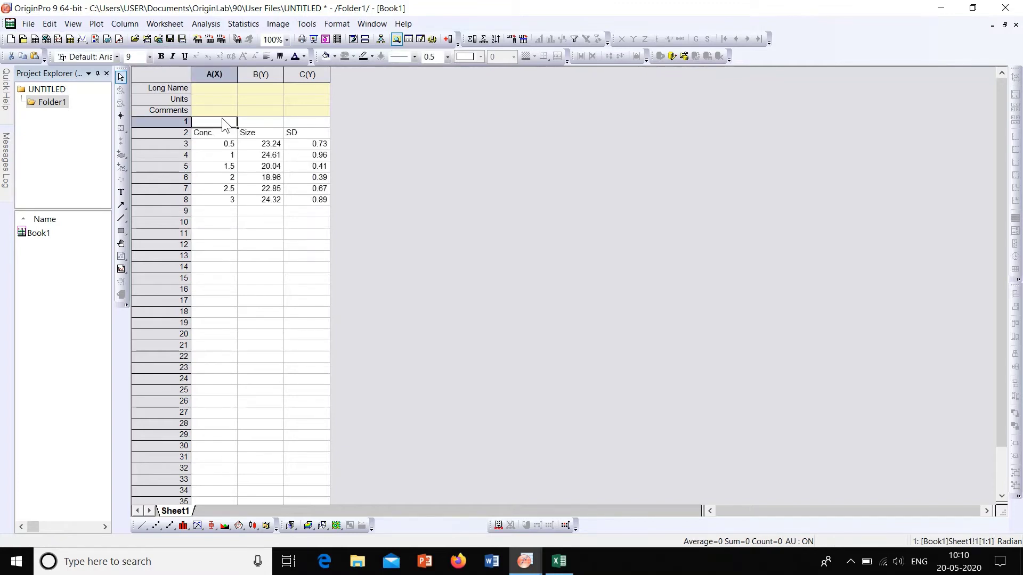
Step: Delete the blank and header rows 1–2, leaving six rows of data
click(481, 123)
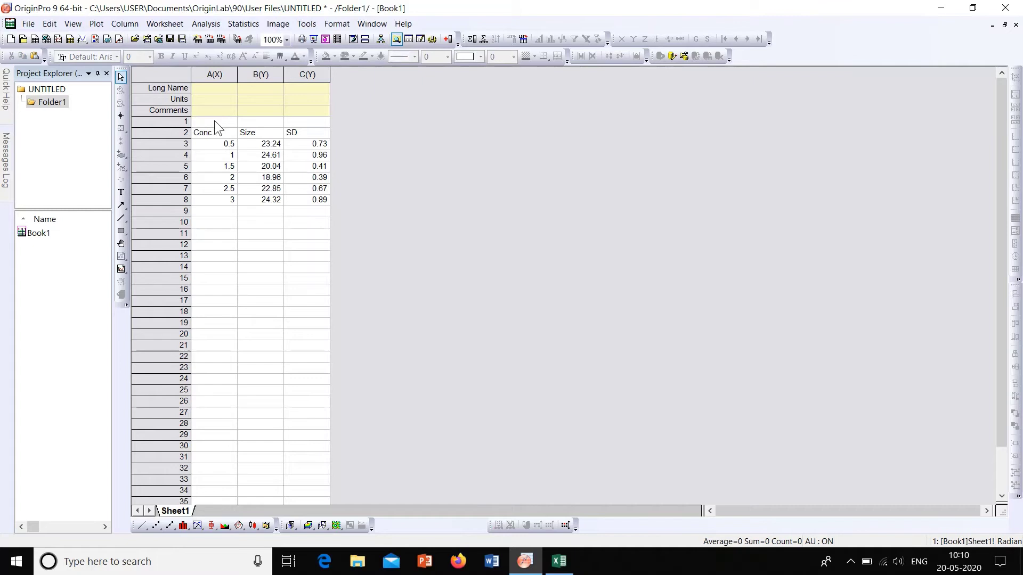
drag(214, 120, 305, 137)
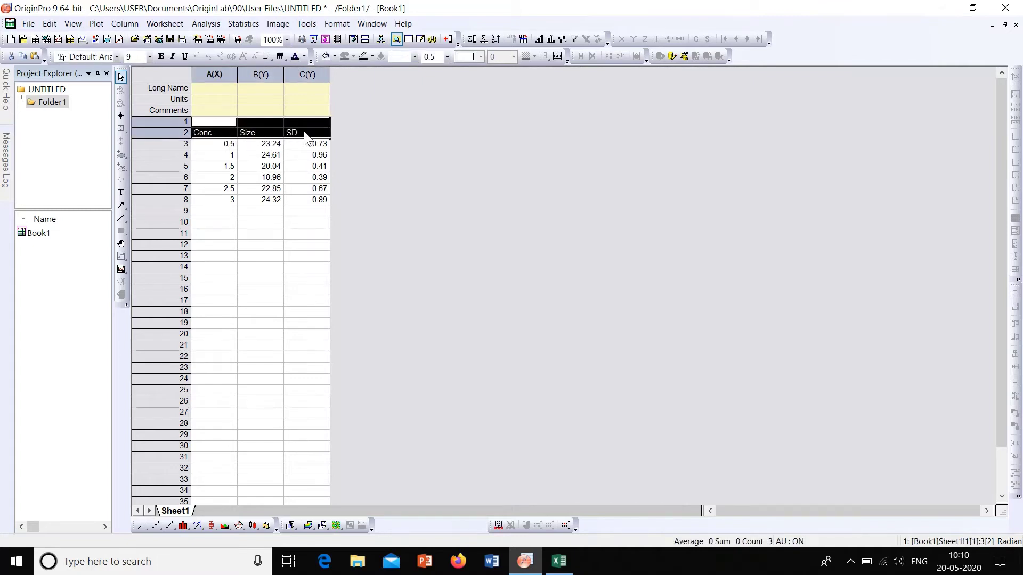
right_click(305, 137)
click(359, 227)
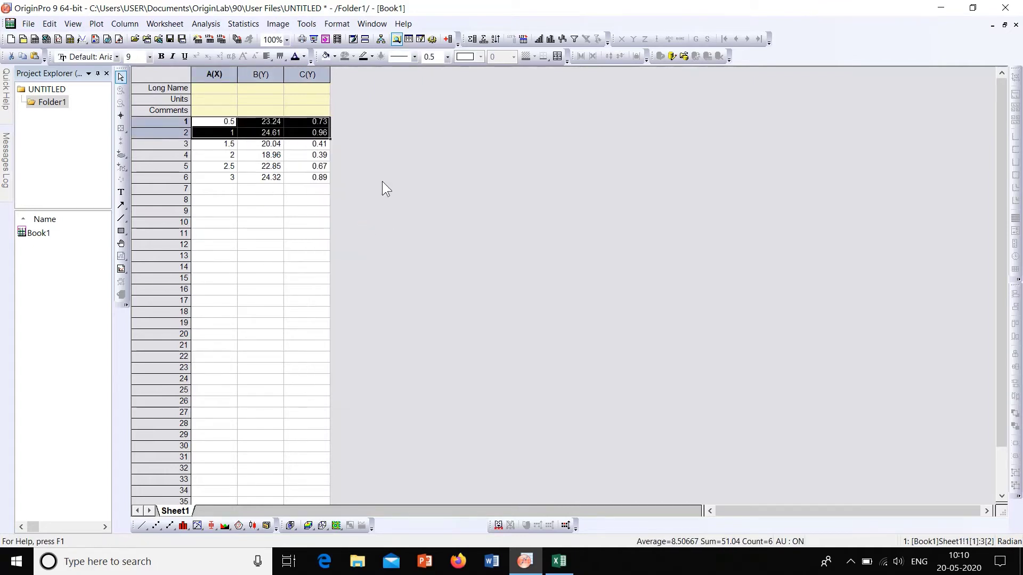
click(382, 181)
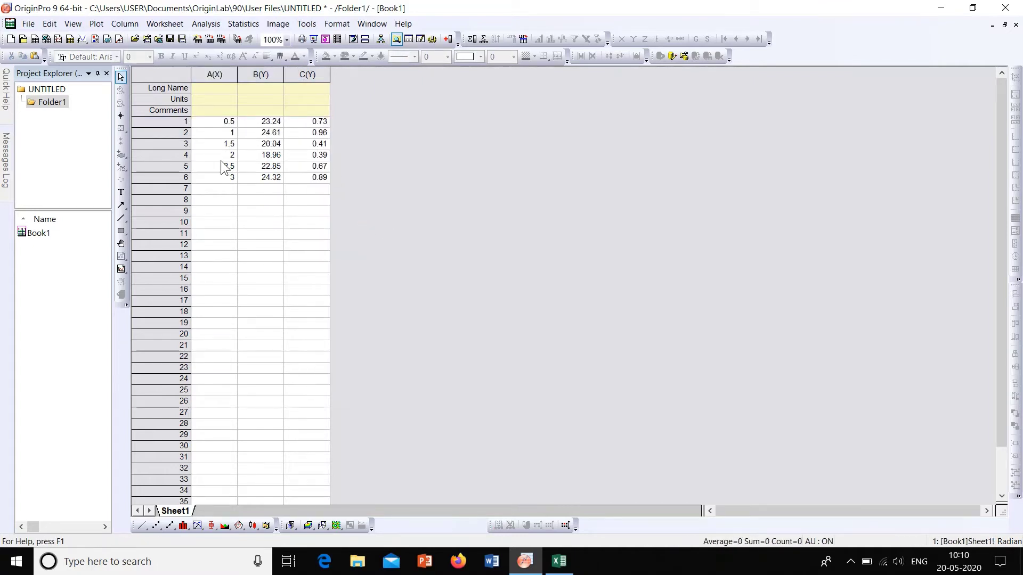
Step: Set column A's long name to Conc., copied from the Excel header cell
click(220, 89)
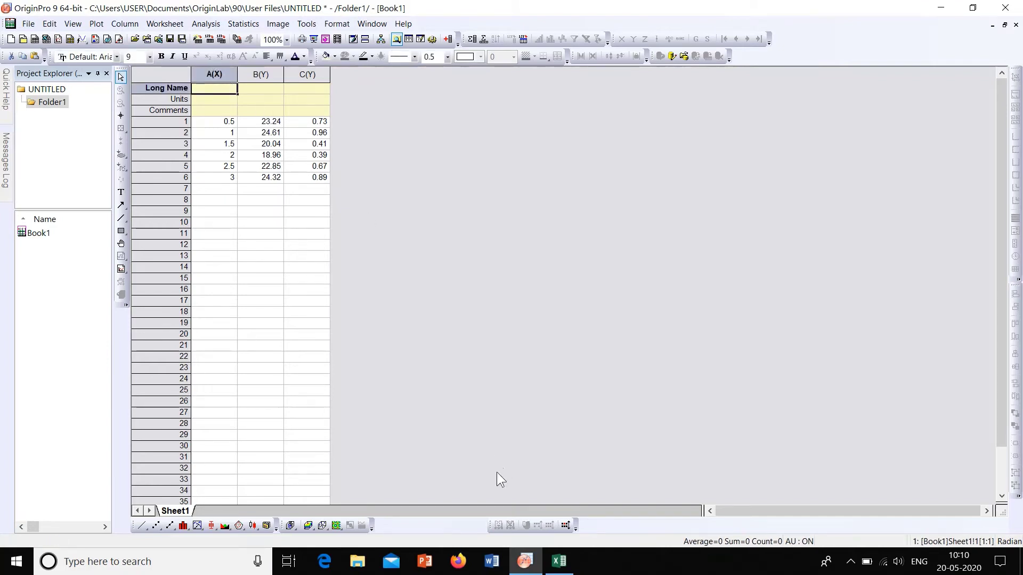
click(559, 560)
drag(106, 98, 106, 125)
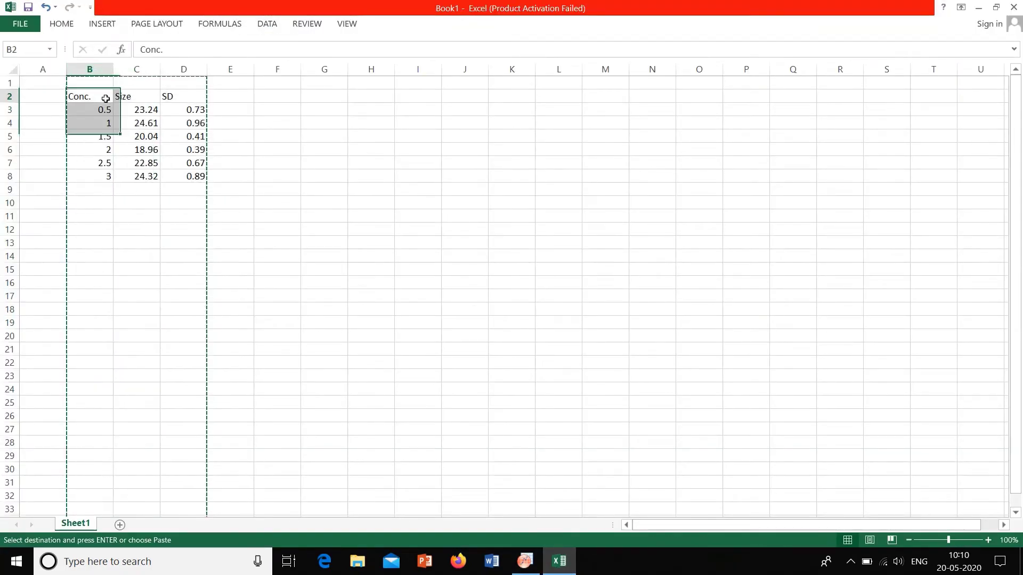
click(106, 99)
key(ctrl+c)
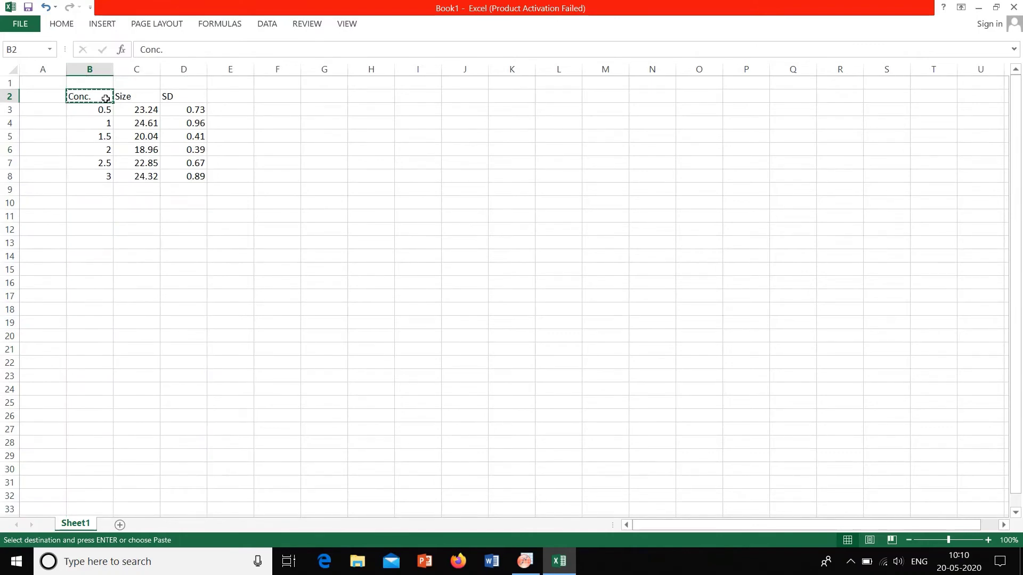
click(524, 560)
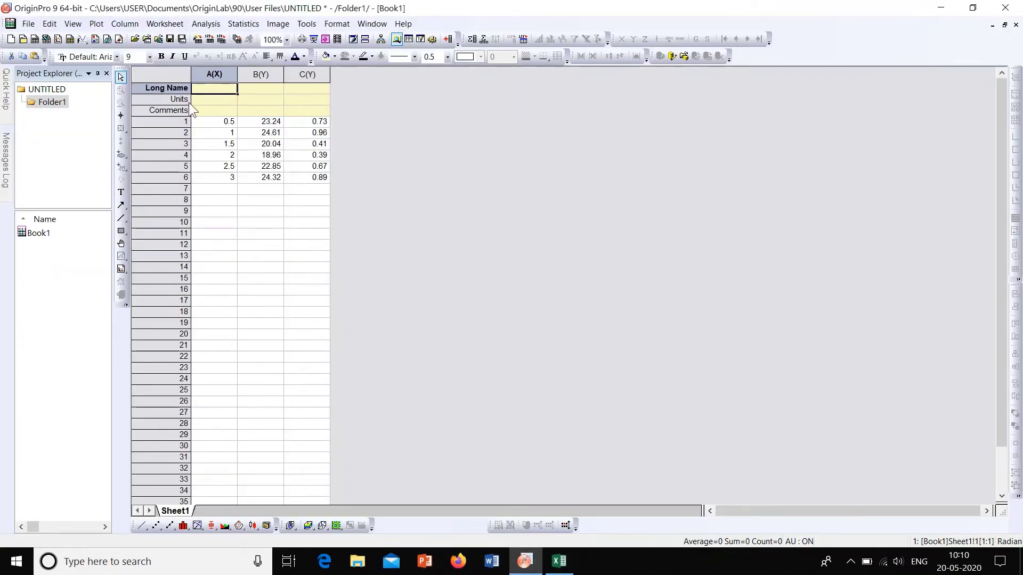
key(ctrl+v)
Step: Enter the long names Size and SD for columns B and C
click(277, 84)
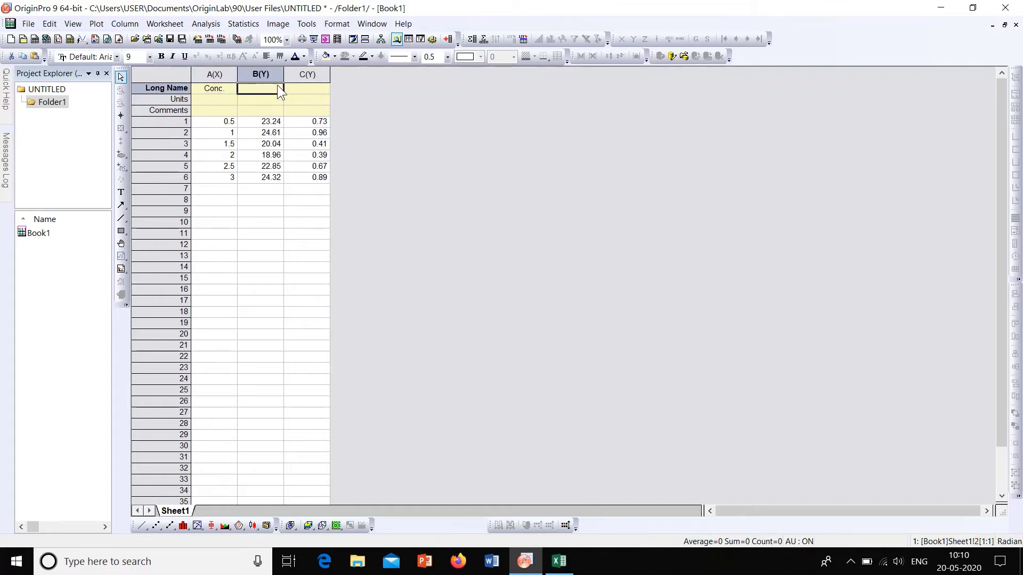
text(Siz)
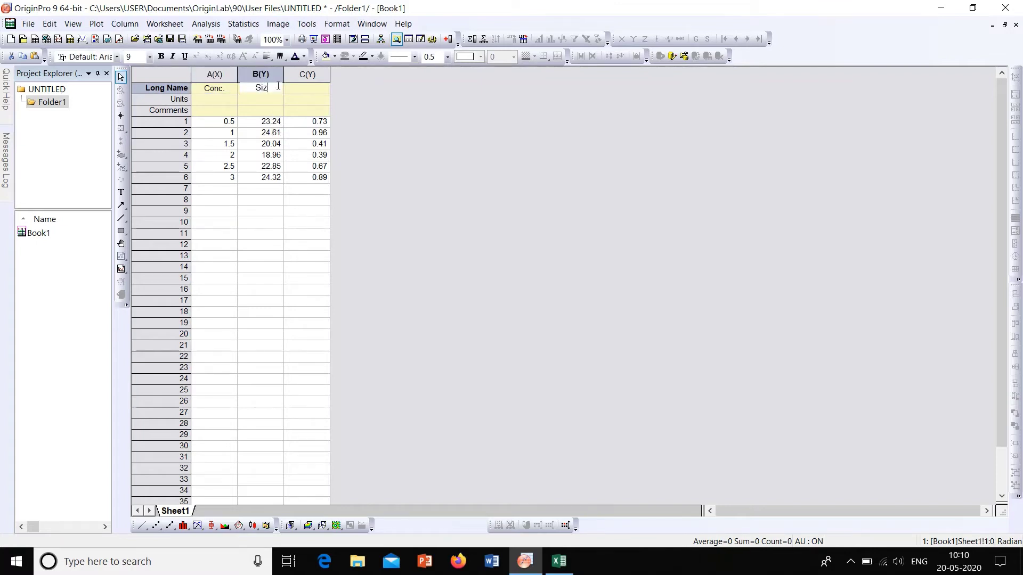
text(e)
click(309, 88)
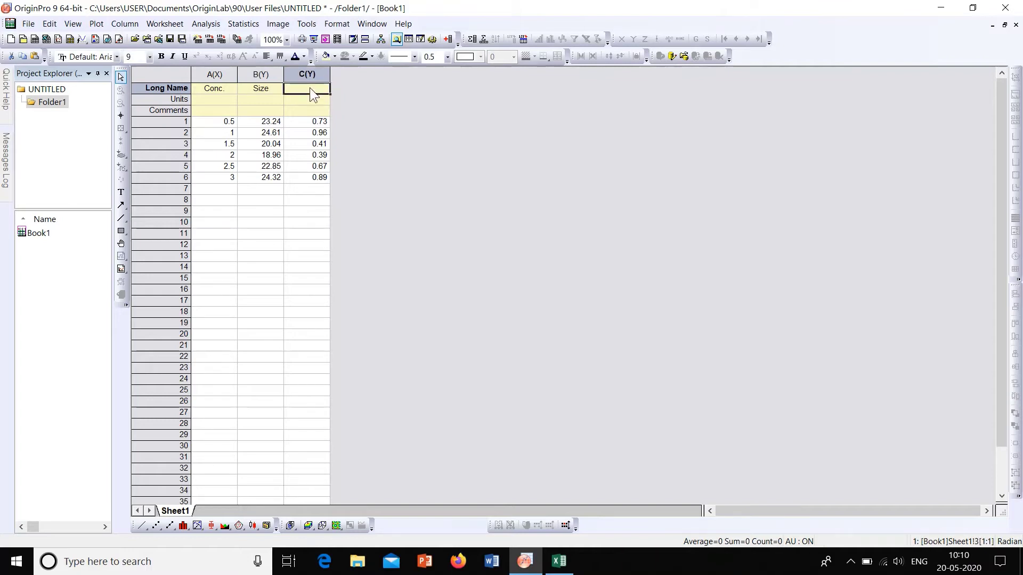
text(SD)
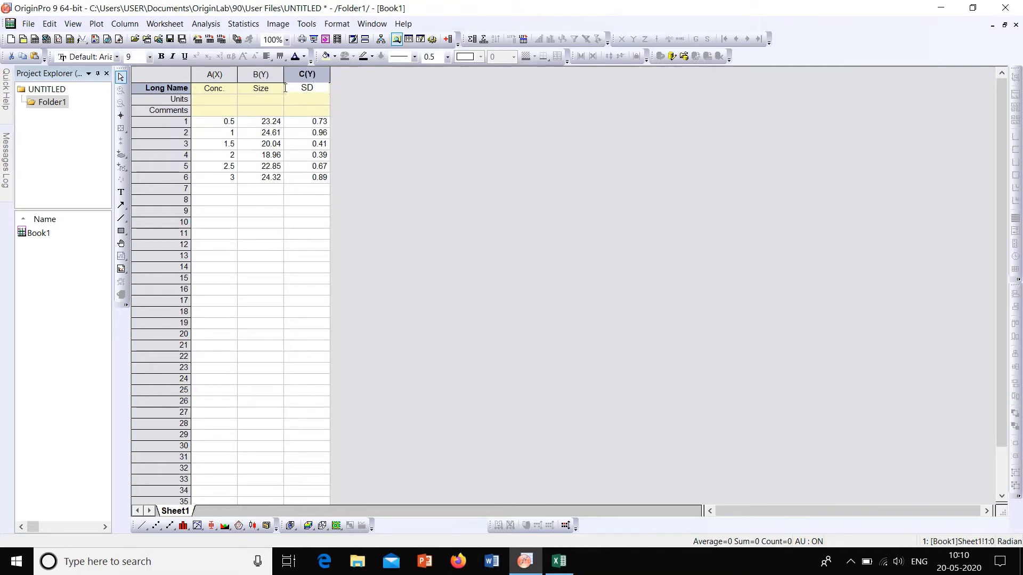
click(229, 100)
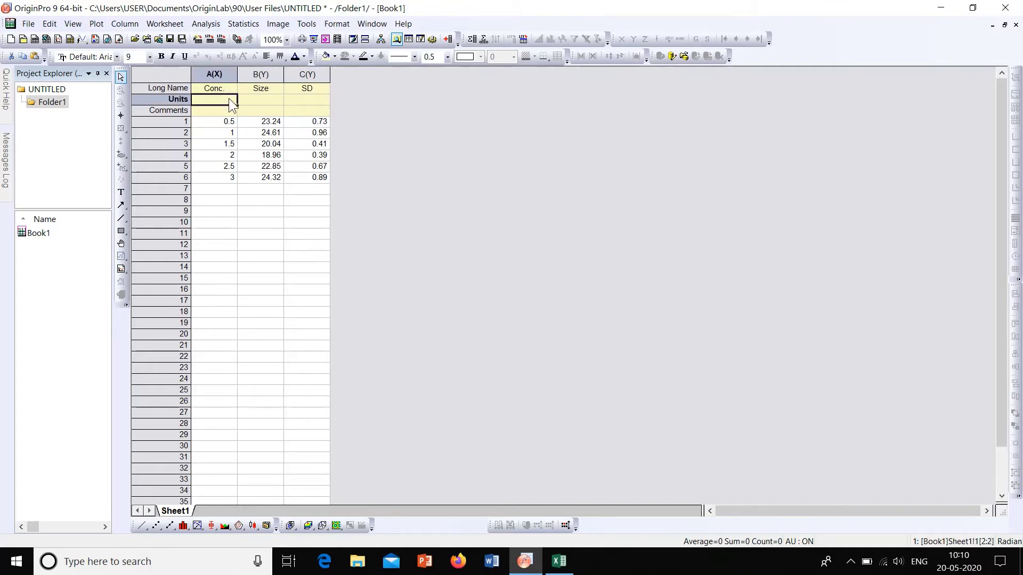
Step: Set the units to molar for Conc. and nm for Size
text(mo)
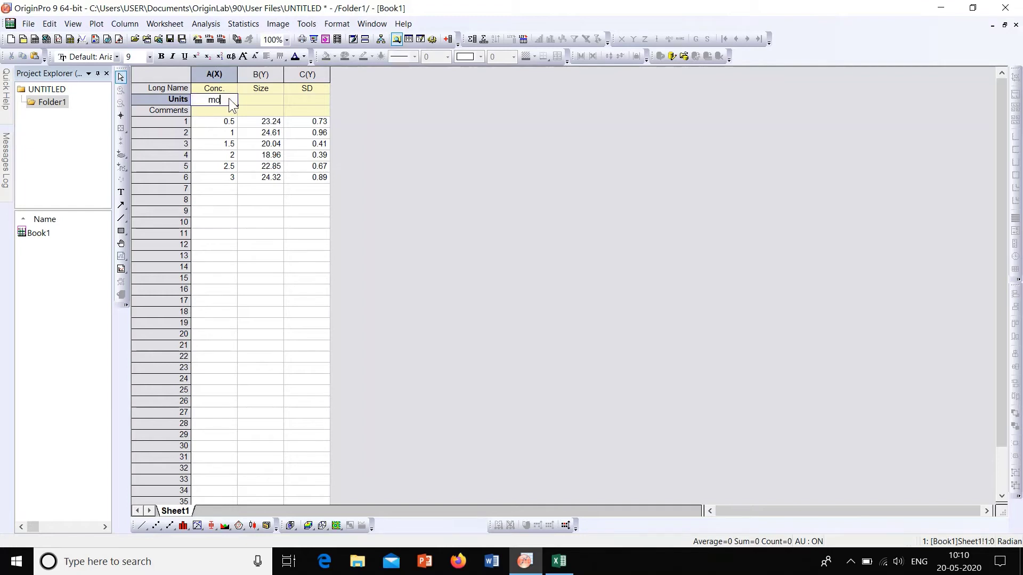
text(lar)
click(251, 100)
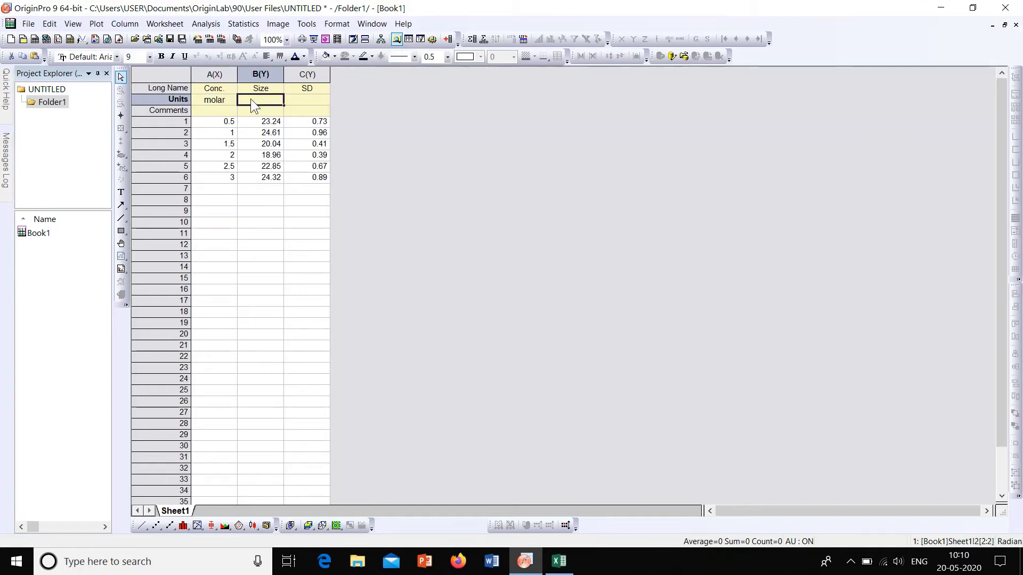
text(nm)
click(433, 106)
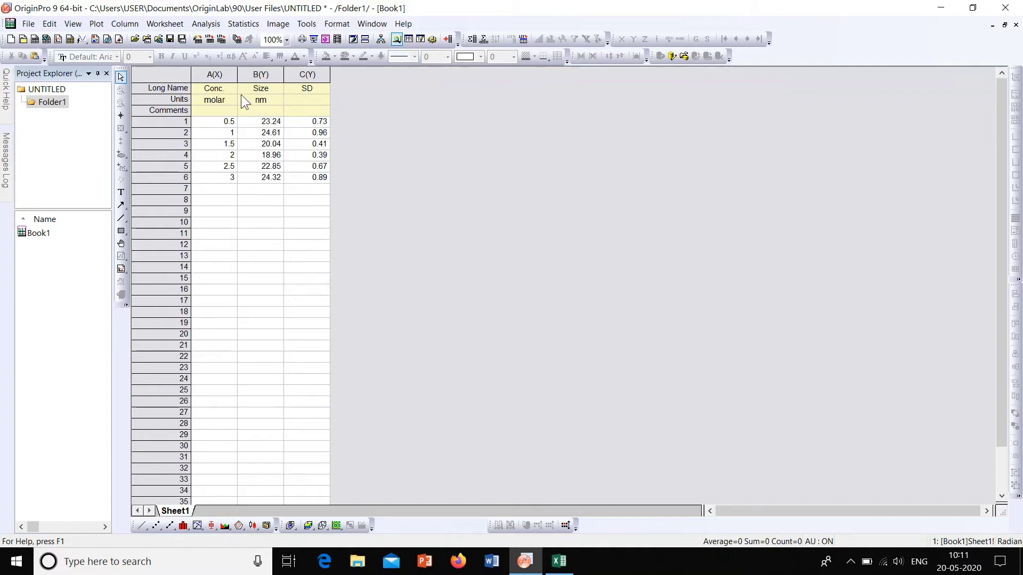
Step: Plot columns A and B as Graph1, a line-and-symbol graph of Size (nm) versus Conc. (molar), then reopen Book1
click(219, 74)
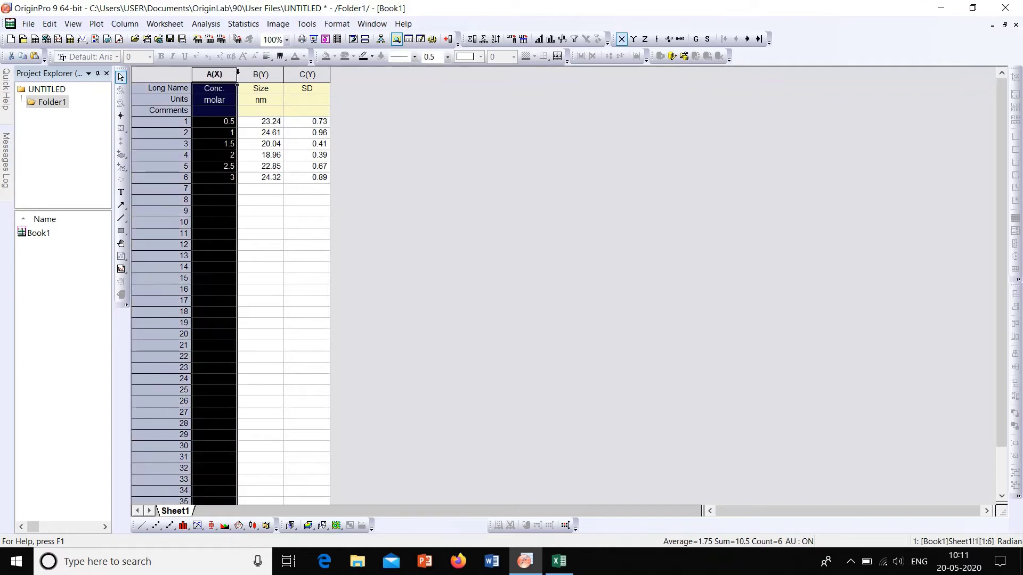
key(shift+Right)
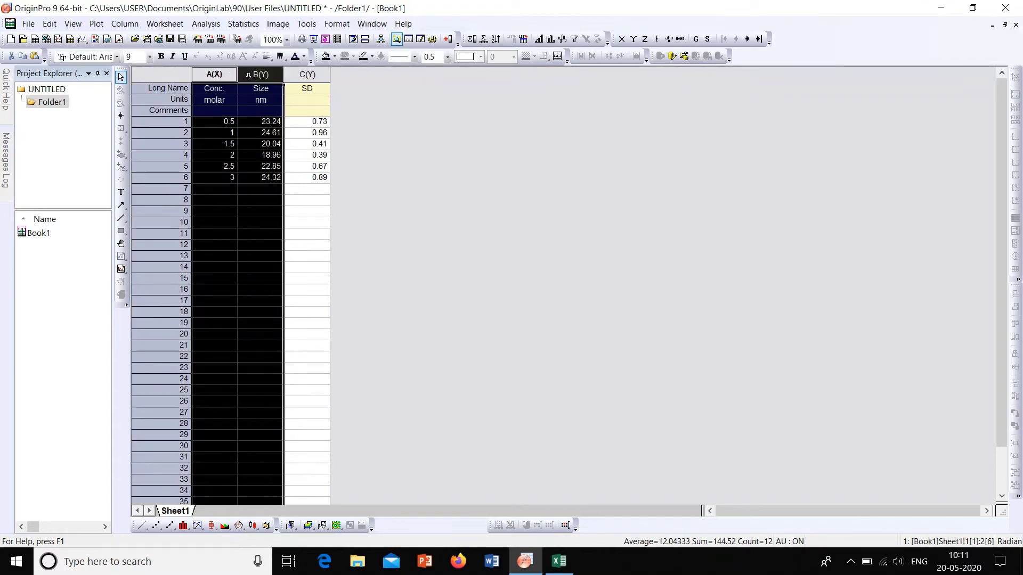
click(171, 523)
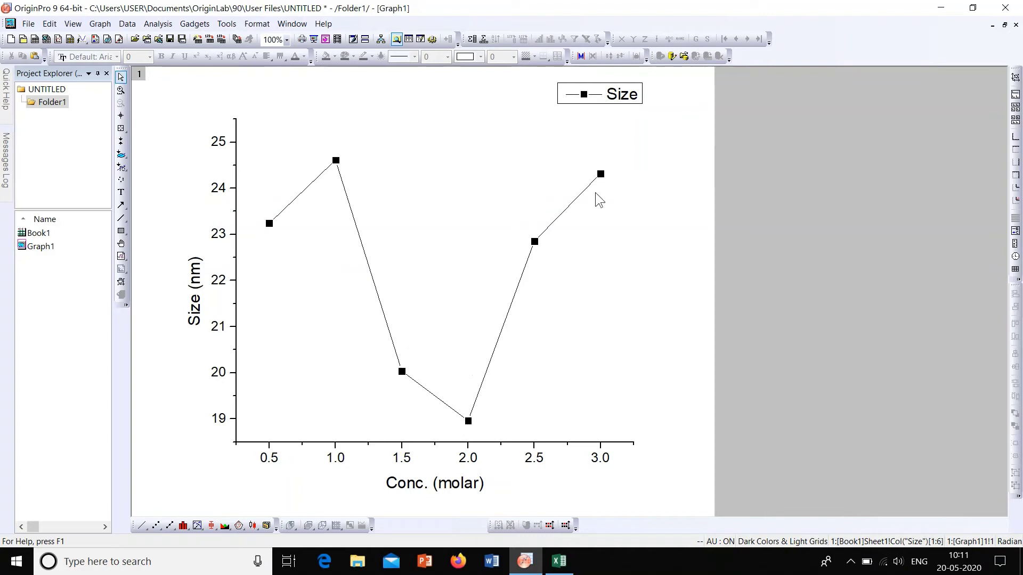
double_click(39, 233)
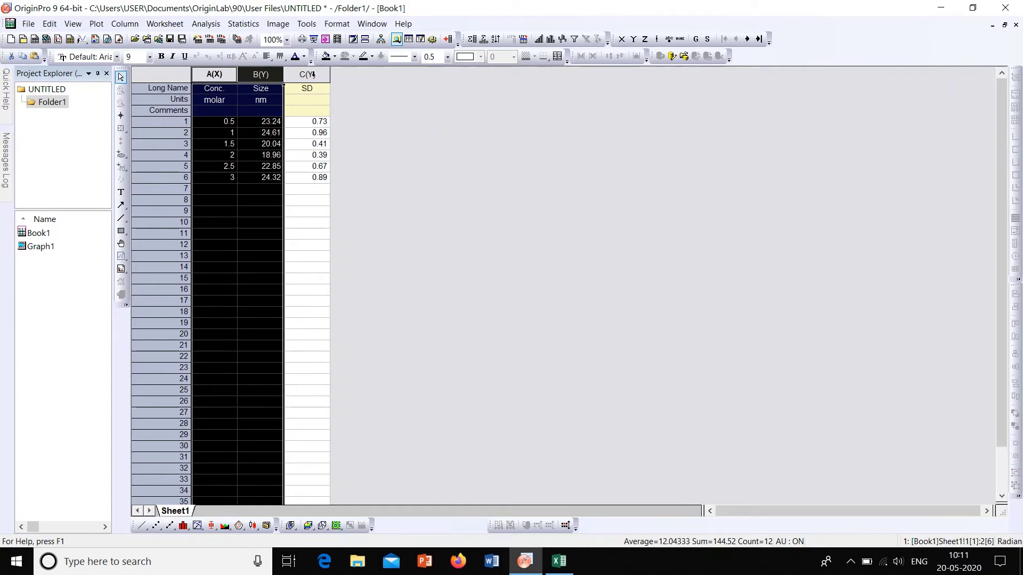
Step: Set column C (SD) as Y Error for the Size values
click(312, 75)
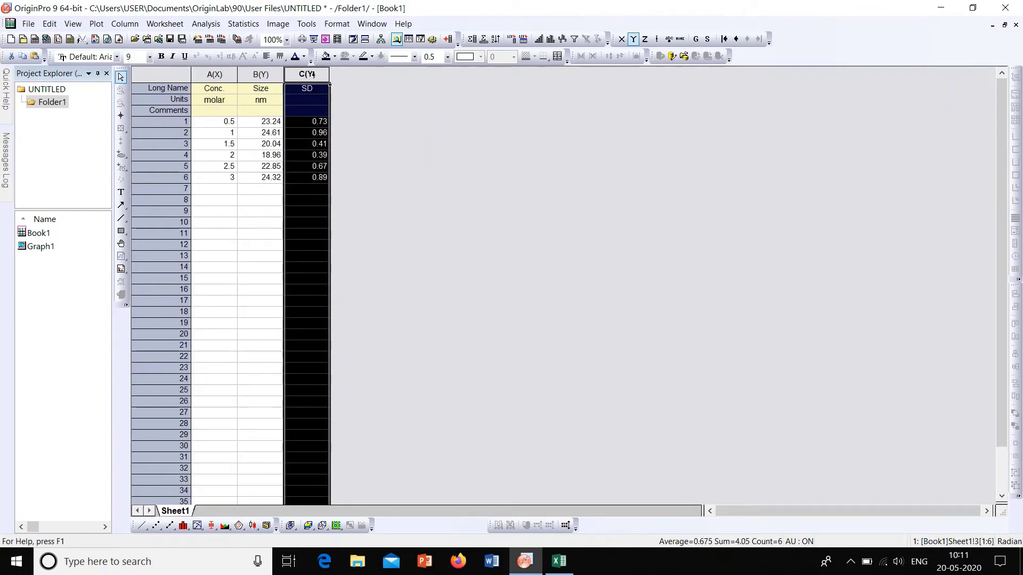
right_click(312, 75)
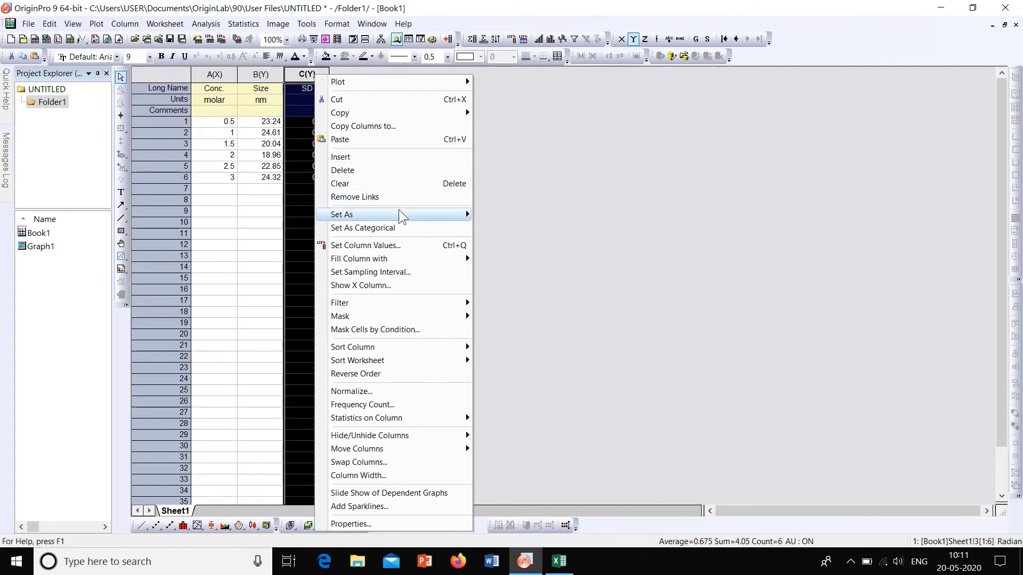
mouse_move(400, 213)
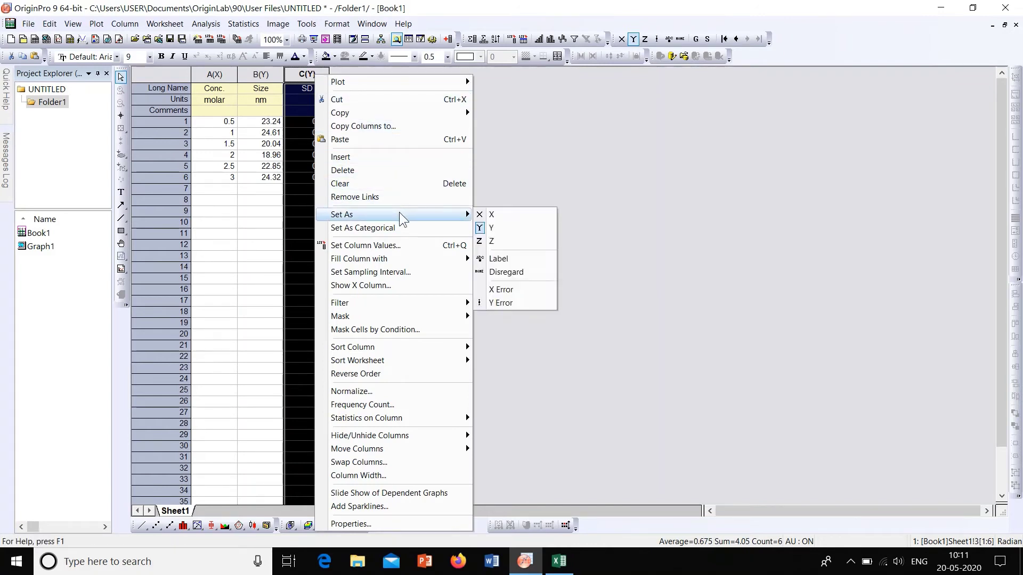
click(519, 302)
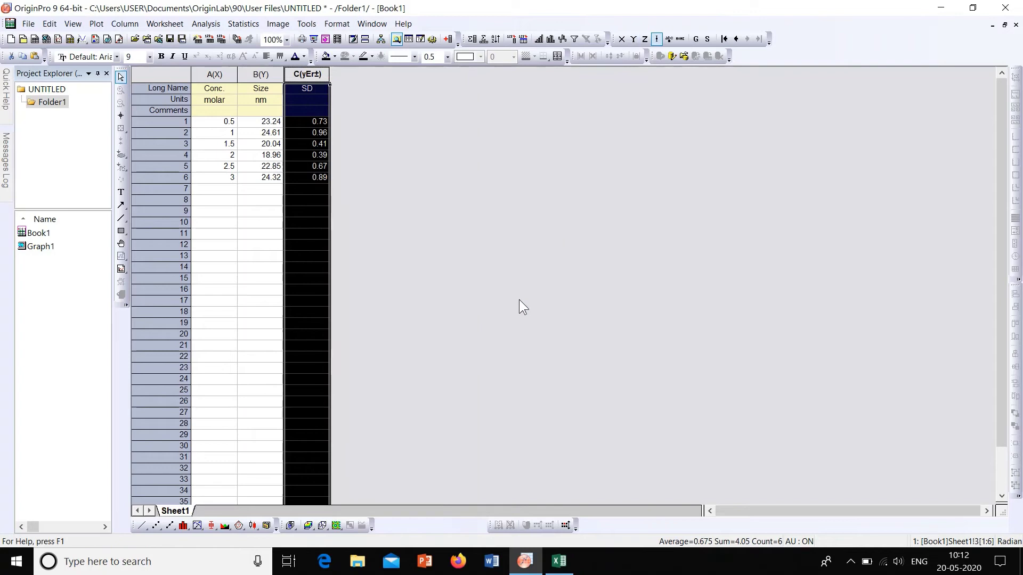
click(420, 166)
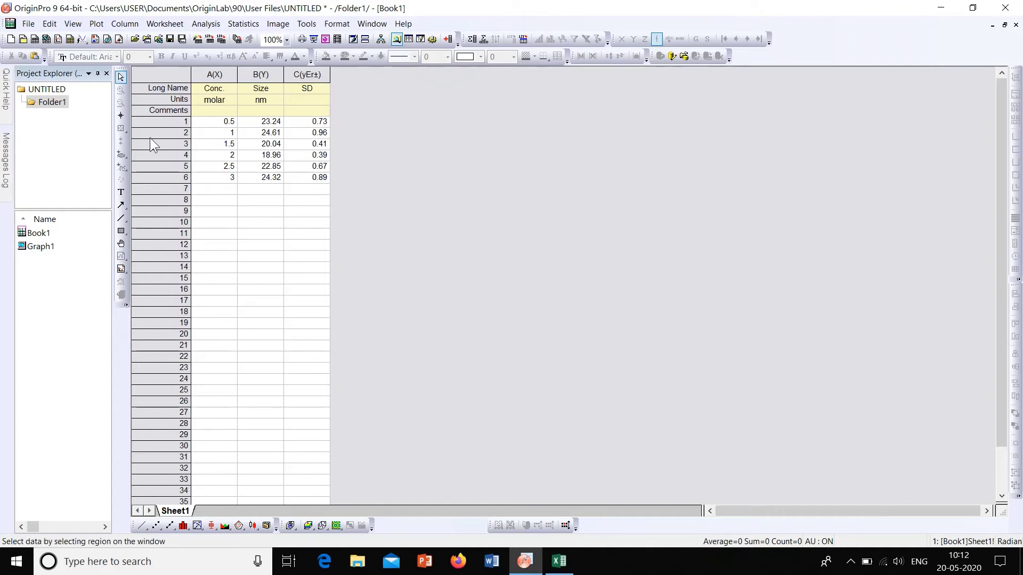
Step: Plot columns A–C as Graph2, a line-and-symbol graph with SD error bars, then reopen Book1
drag(213, 74, 296, 74)
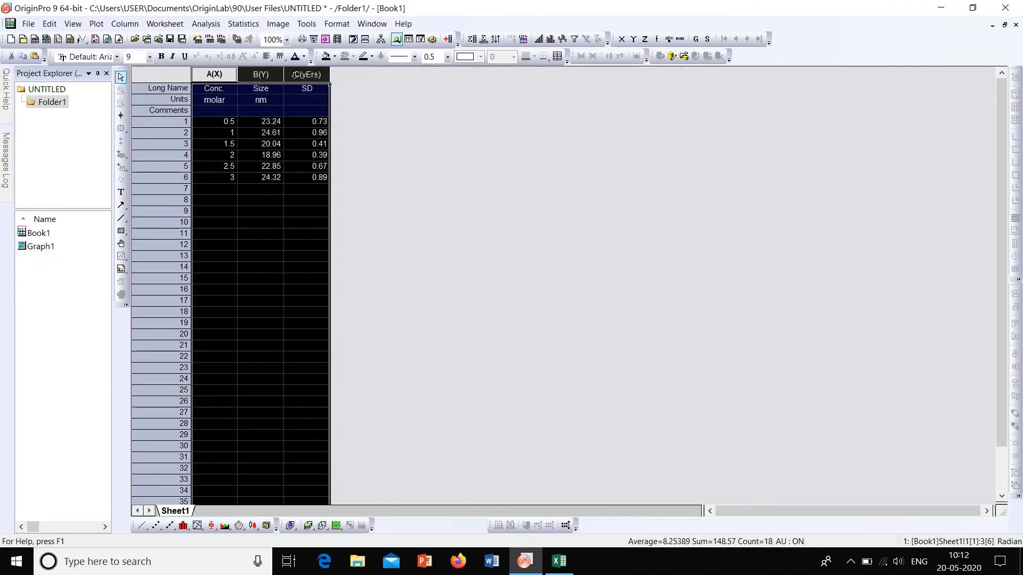
click(168, 524)
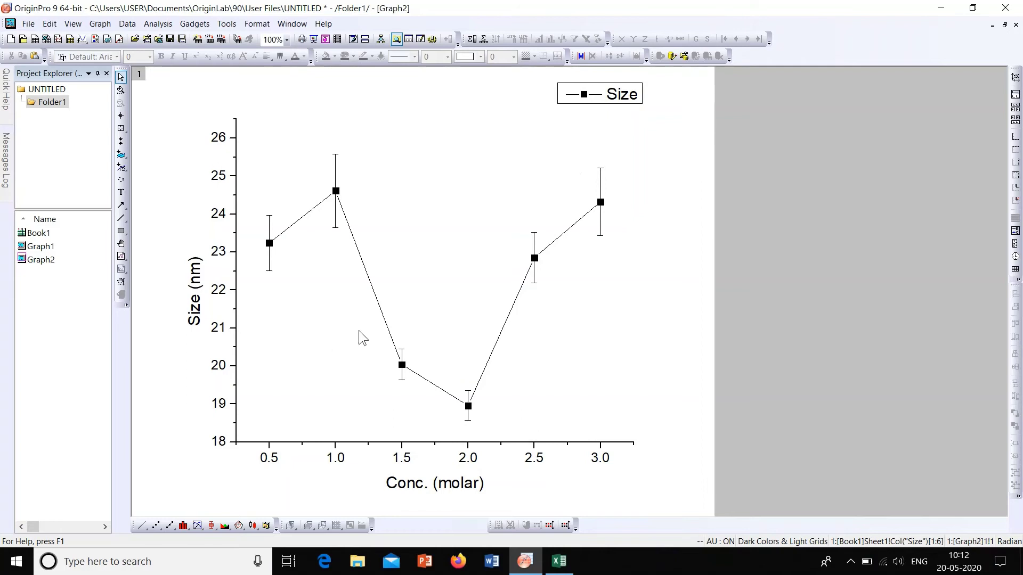
double_click(54, 235)
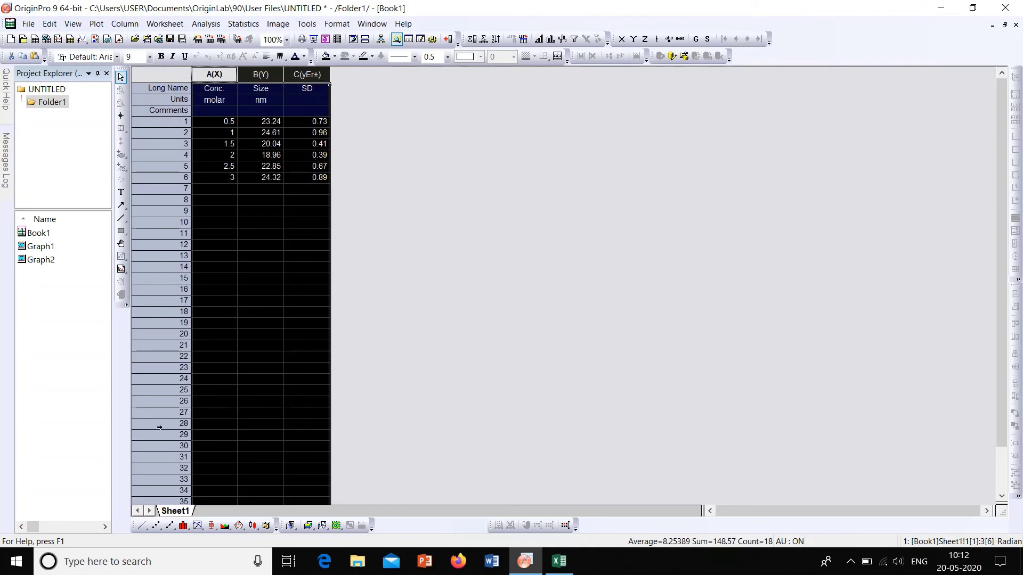
Step: Create Graph3, a red column chart of Size versus Conc. with SD error bars, then reopen Book1
click(183, 525)
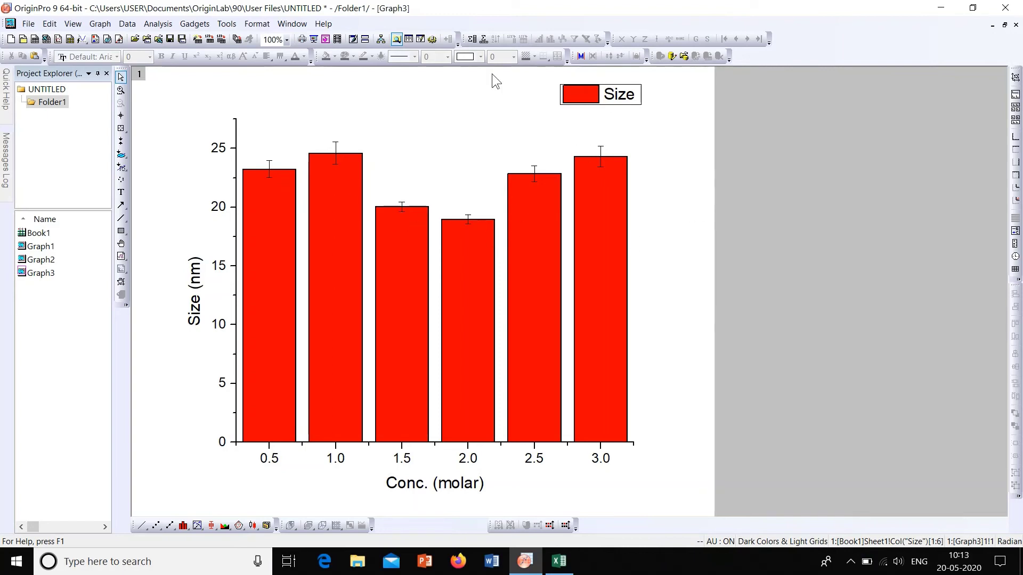
double_click(69, 235)
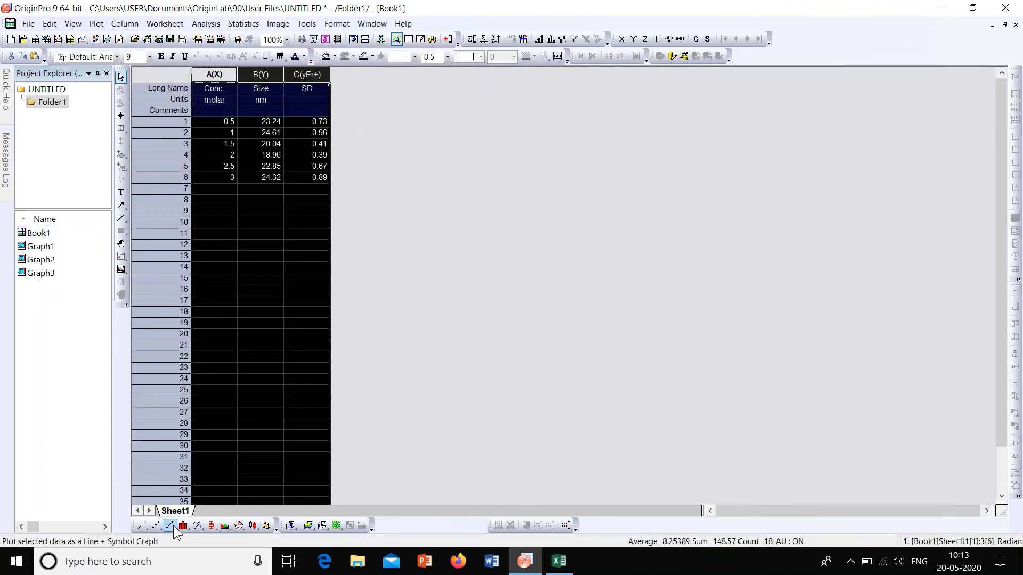
click(188, 526)
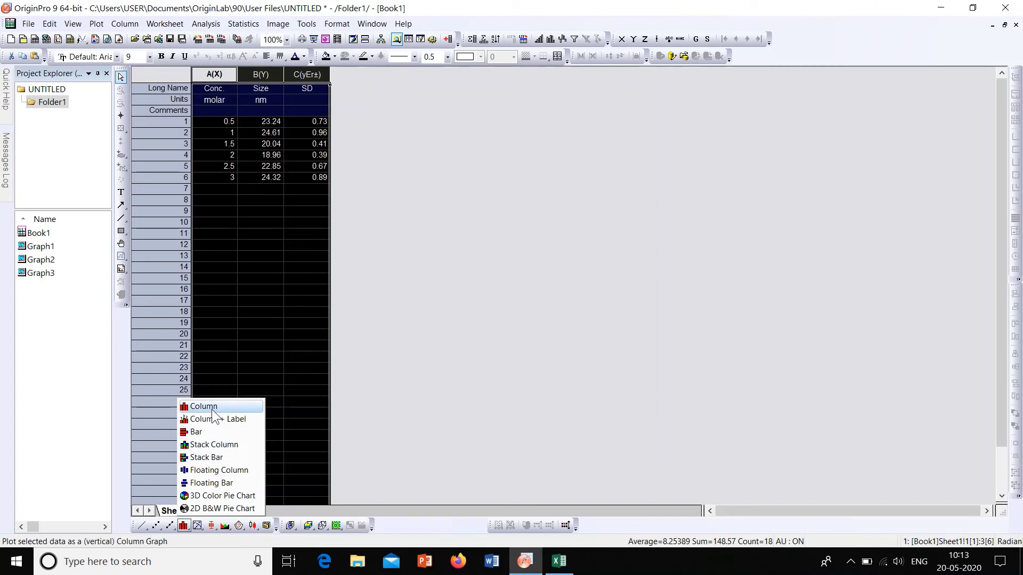
click(173, 529)
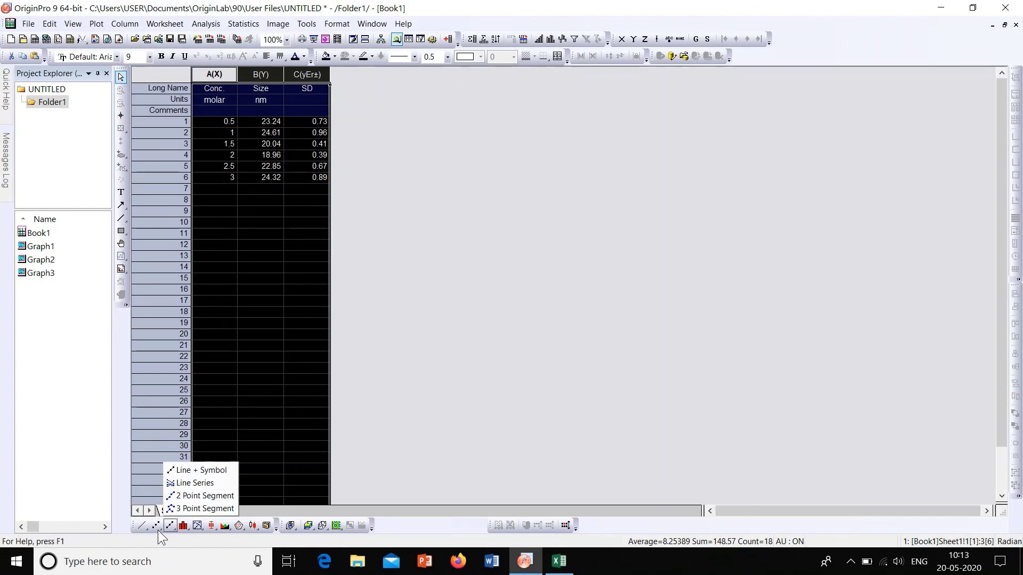
click(157, 530)
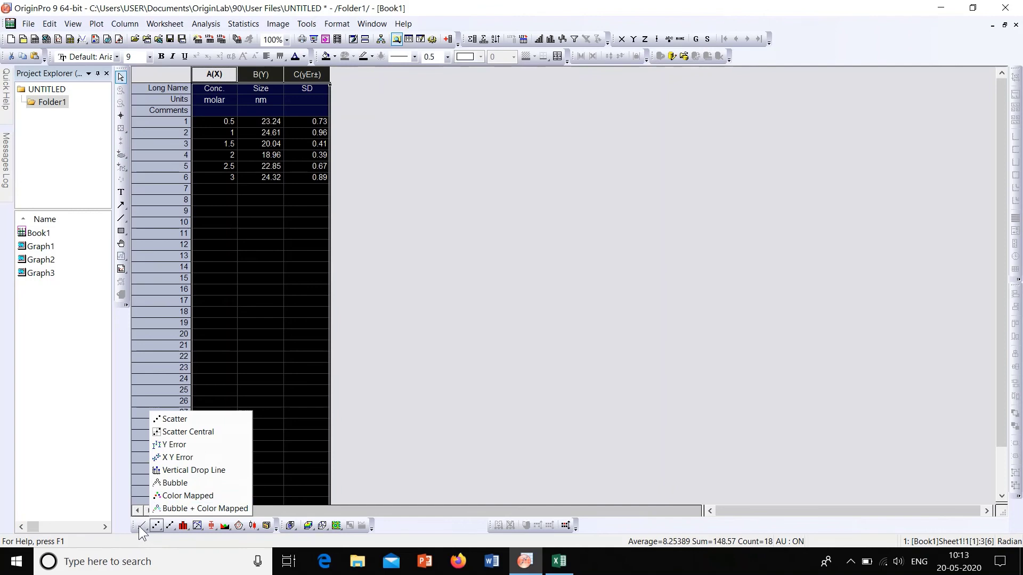
click(46, 231)
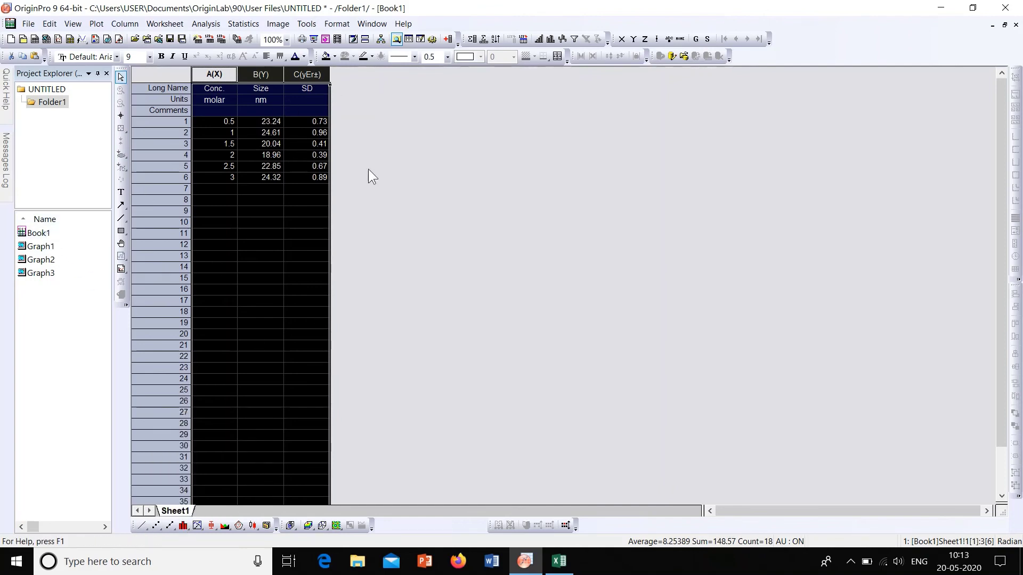
Step: Reopen Graph2 from the Project Explorer
double_click(48, 259)
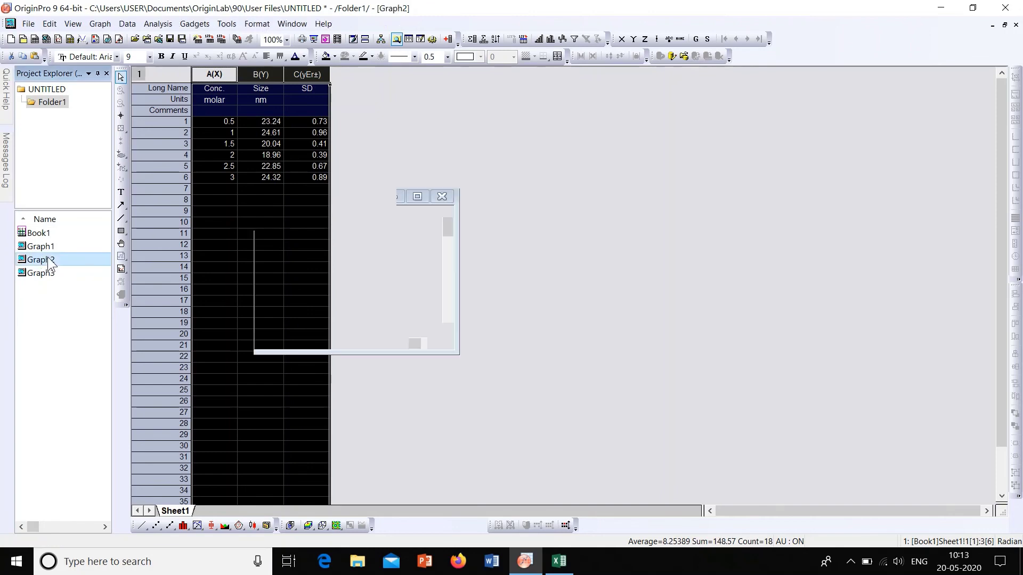